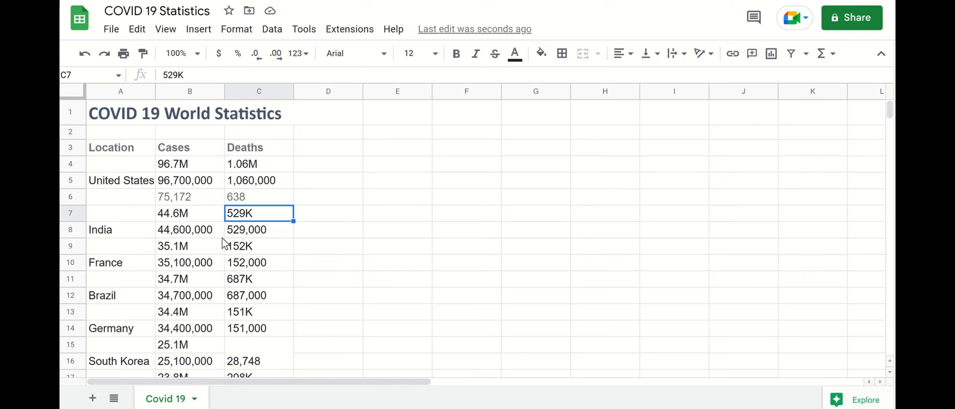
Step: Look over the COVID 19 table and insert a chart of cases by location
scroll(230, 247, "down", 5)
scroll(230, 247, "up", 5)
scroll(230, 247, "down", 9)
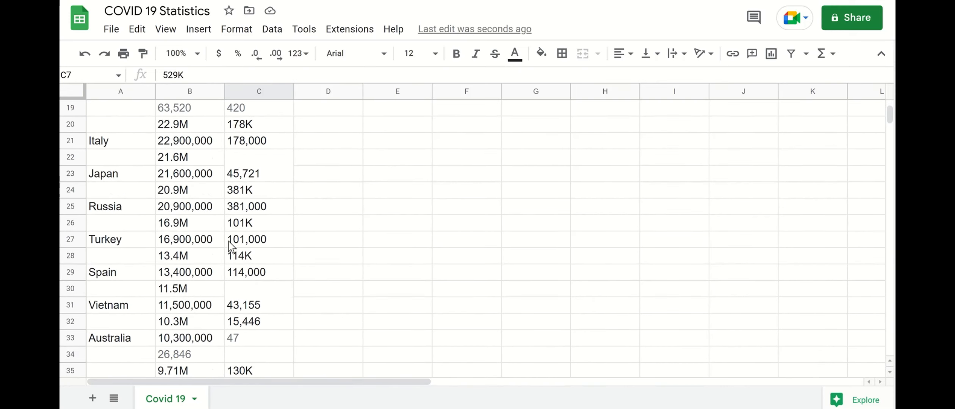
scroll(232, 247, "up", 9)
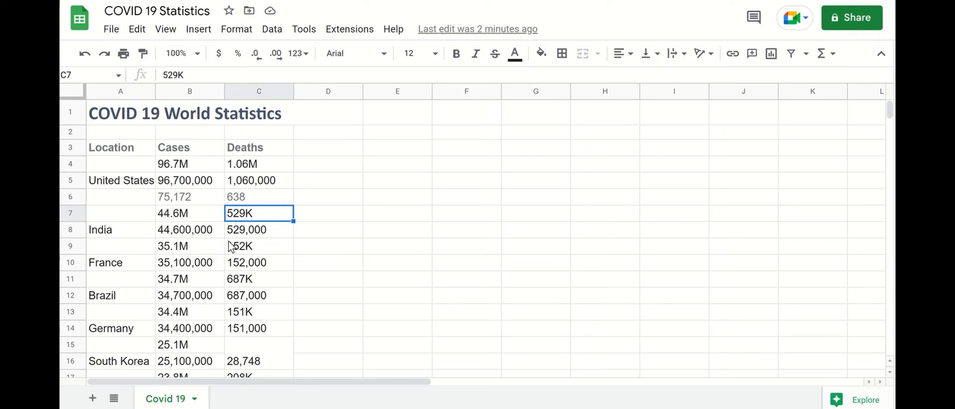
left_click(204, 36)
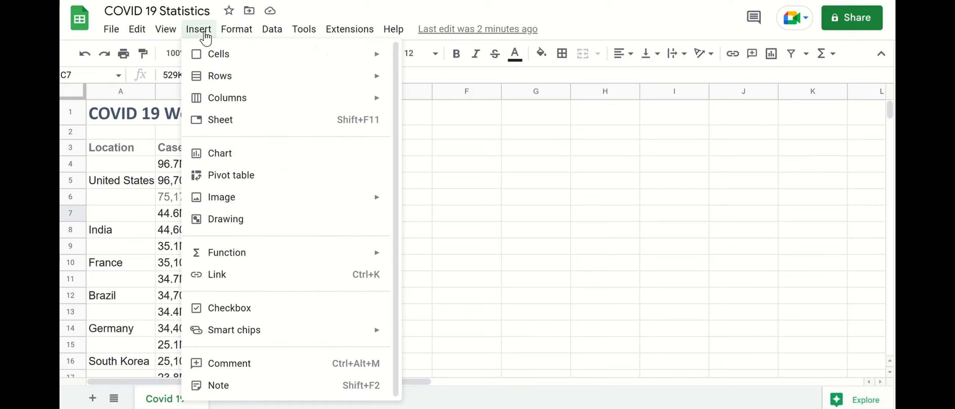
left_click(227, 154)
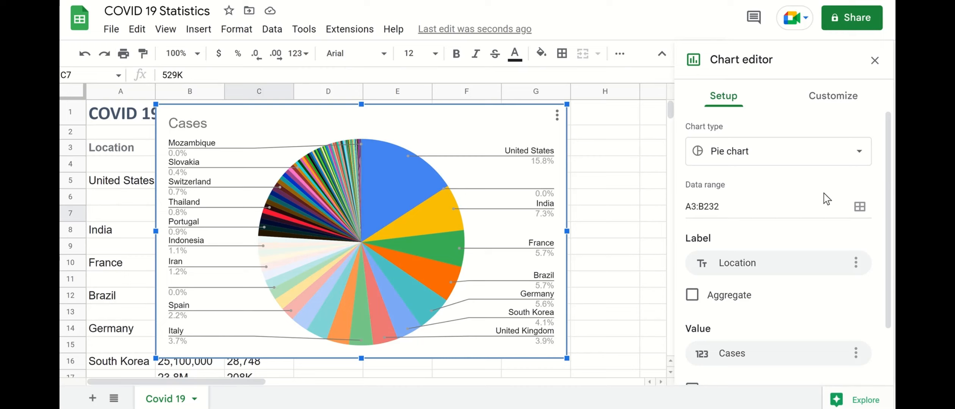
Step: Change the cases pie chart to a filled-region Geo chart
left_click(865, 163)
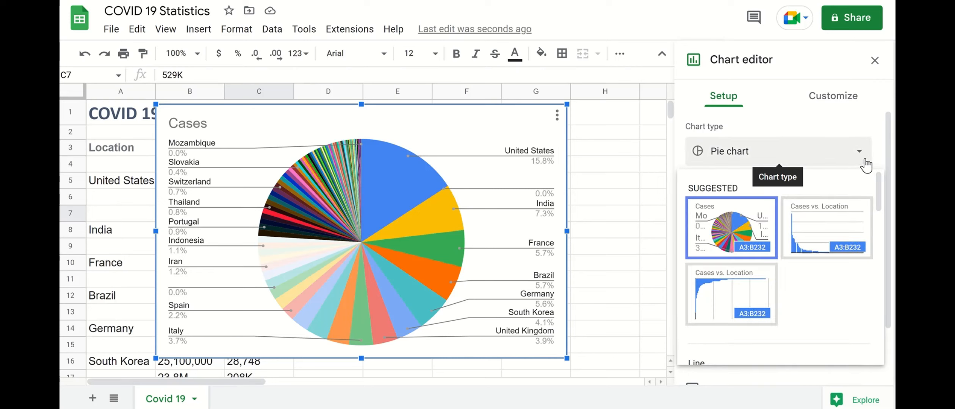
scroll(765, 258, "down", 10)
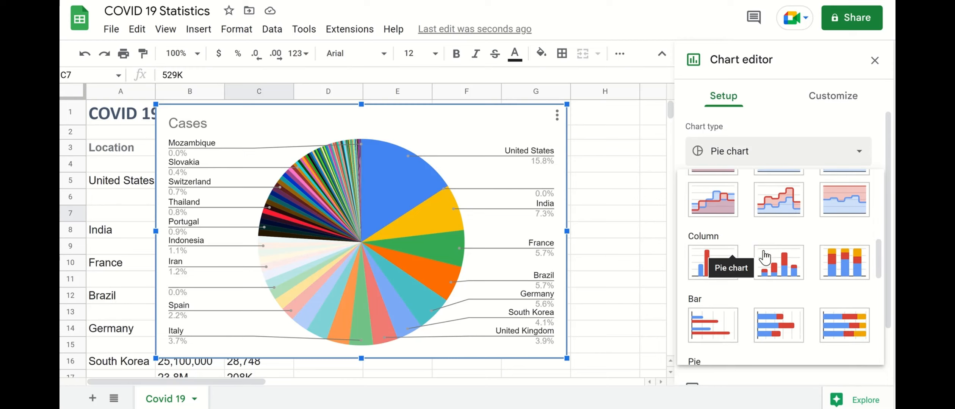
scroll(764, 258, "down", 1)
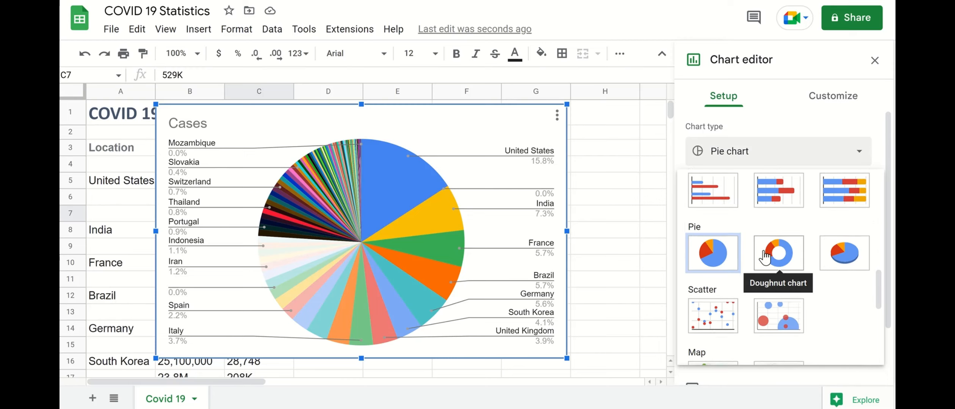
scroll(761, 262, "down", 3)
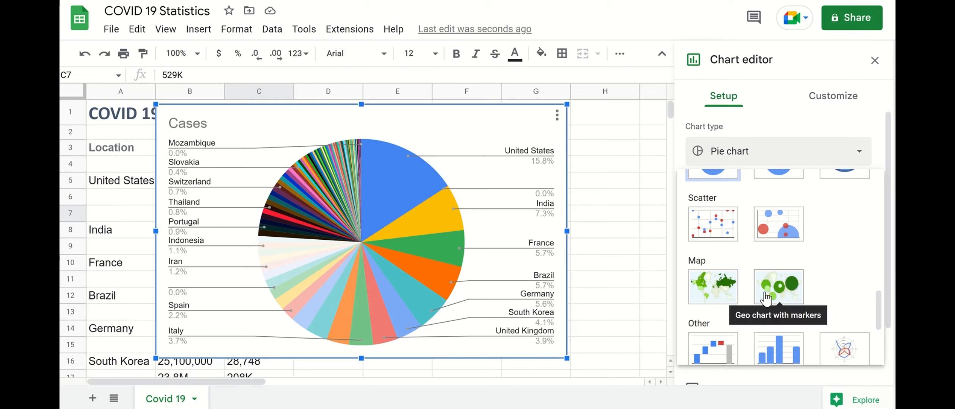
left_click(706, 291)
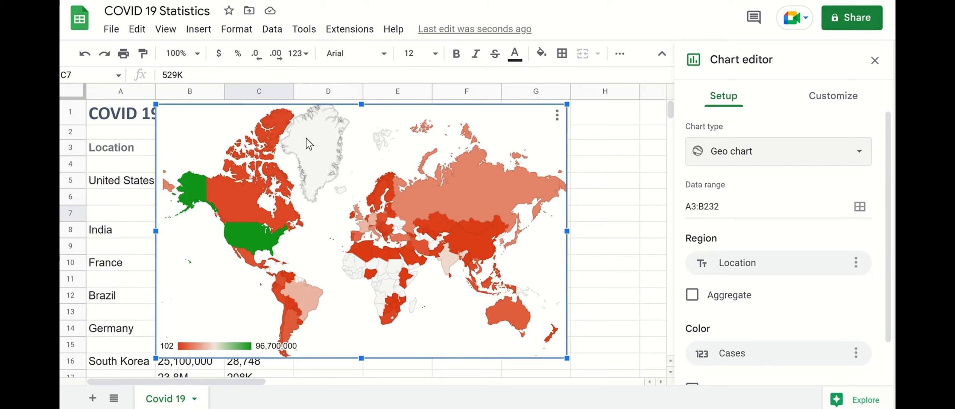
Step: Delete the geo chart based on the Location and Cases data
mouse_move(240, 219)
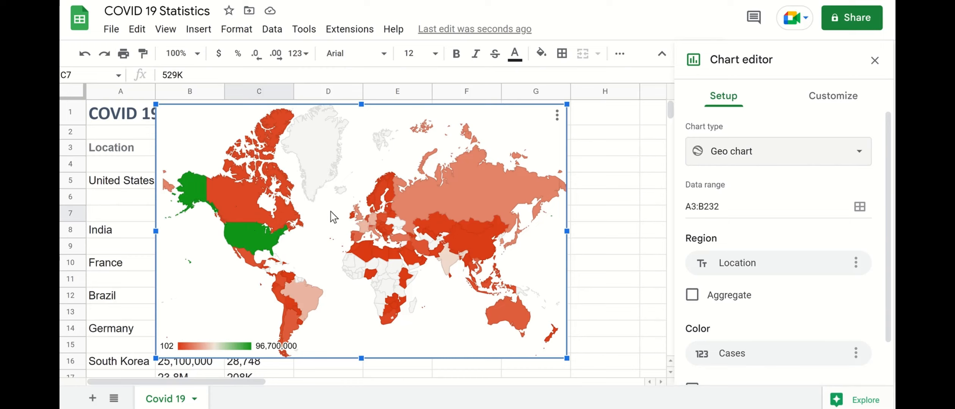
left_click(557, 115)
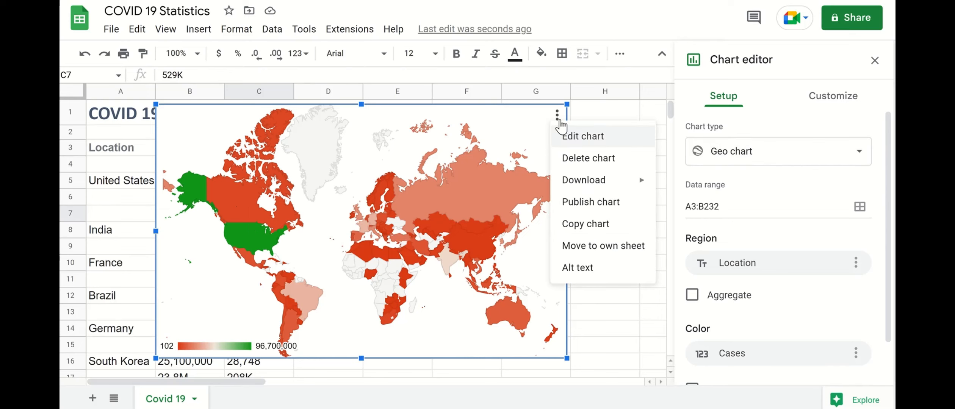
left_click(582, 161)
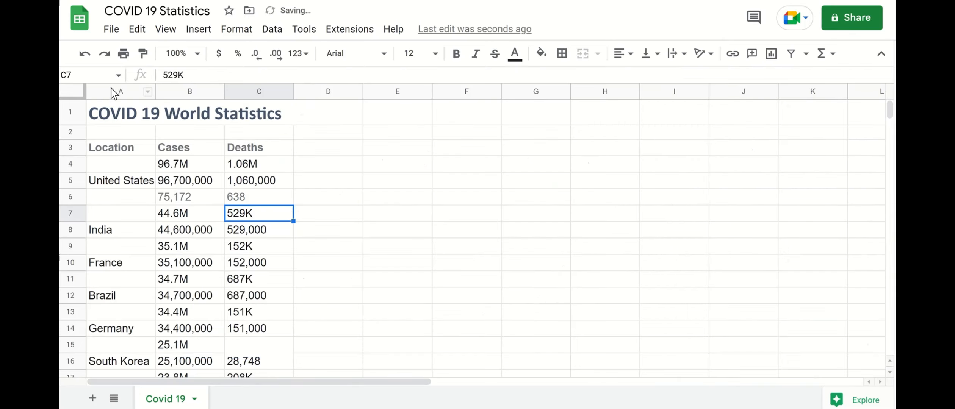
Step: Insert a chart based on the Location, Cases and Deaths columns (A:C)
left_click_drag(113, 92, 235, 113)
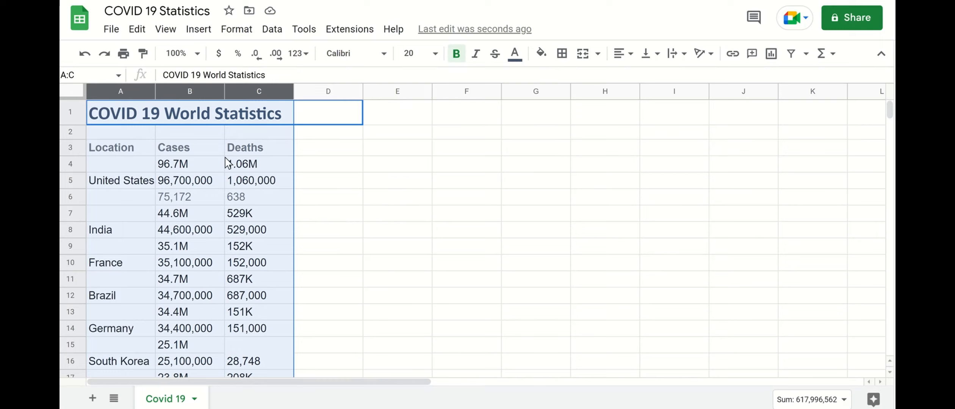
left_click(197, 29)
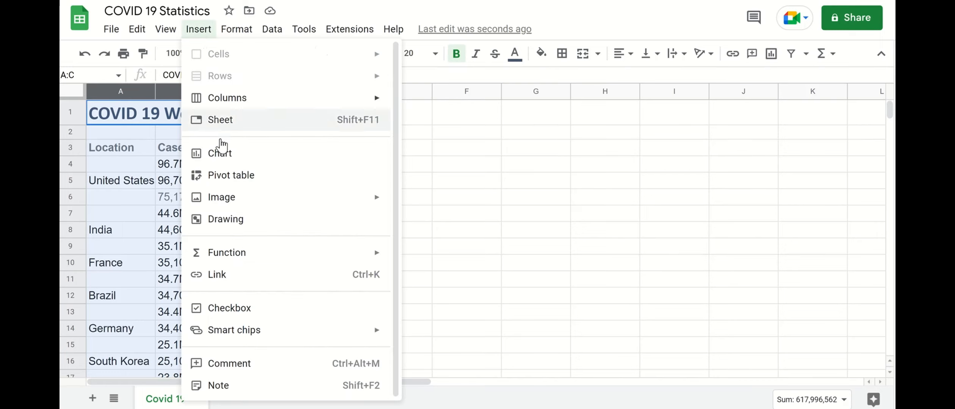
left_click(223, 158)
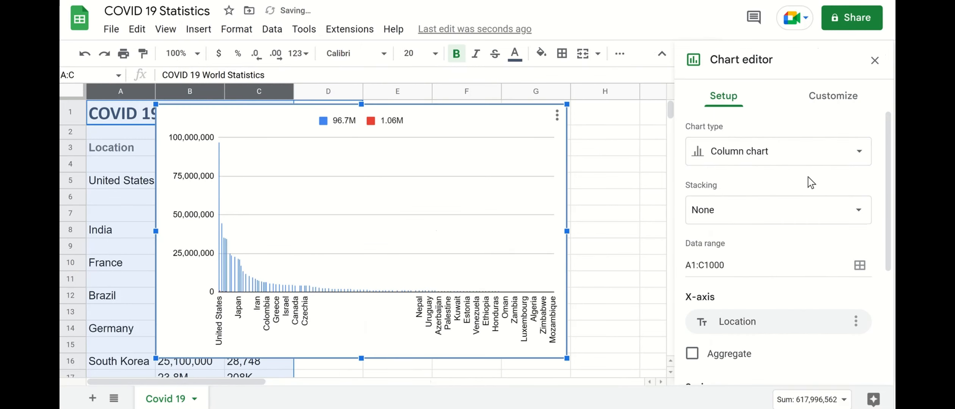
Step: Change the new column chart to a Geo chart without markers
left_click(858, 155)
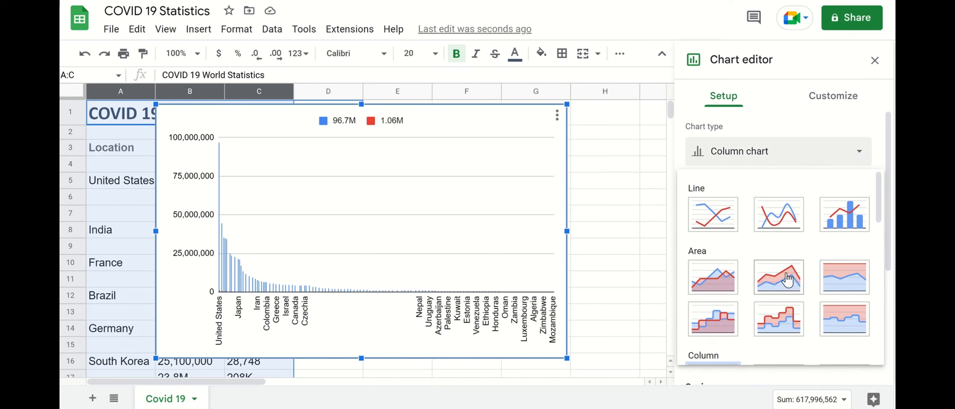
scroll(788, 281, "down", 3)
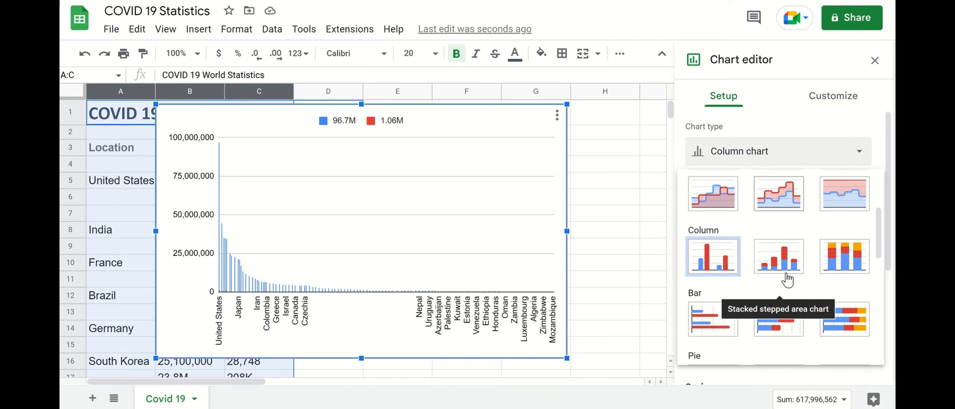
scroll(786, 275, "down", 4)
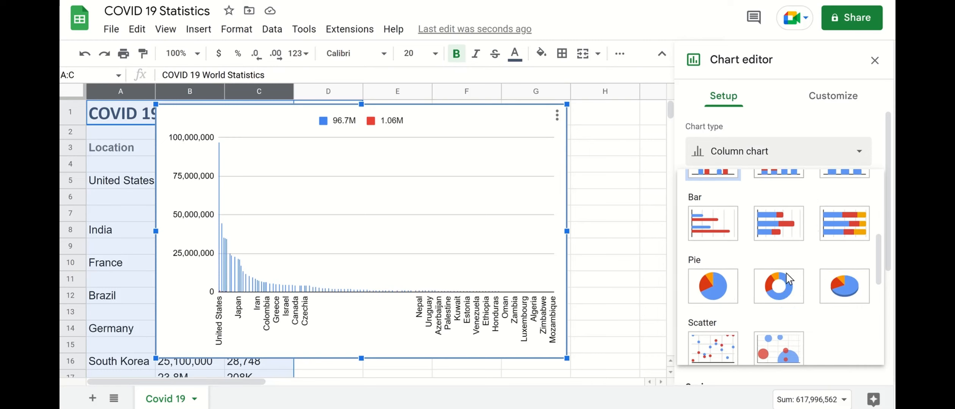
scroll(786, 279, "down", 2)
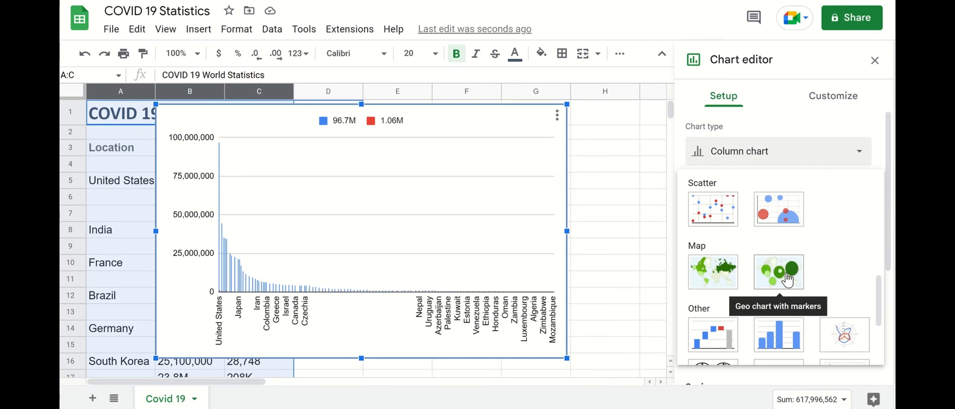
left_click(707, 276)
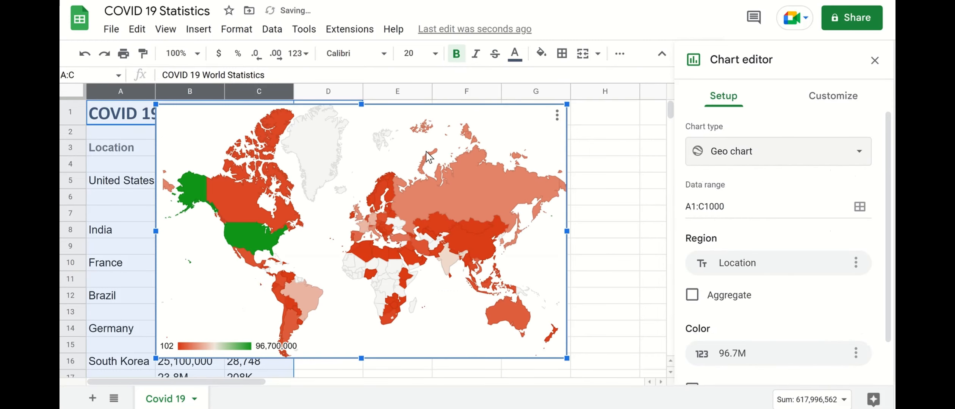
Step: Move the geo chart beside the data table, from column D onward, and check the values for Canada, the United States and Argentina
left_click_drag(382, 118, 527, 134)
mouse_move(377, 218)
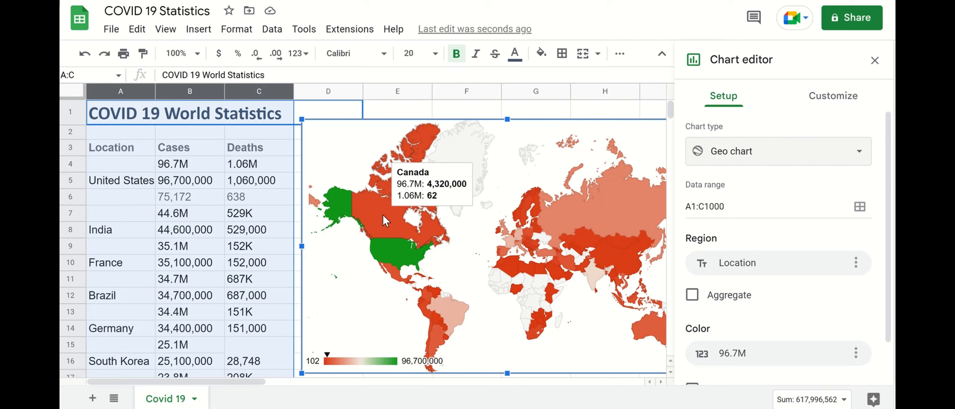
mouse_move(386, 246)
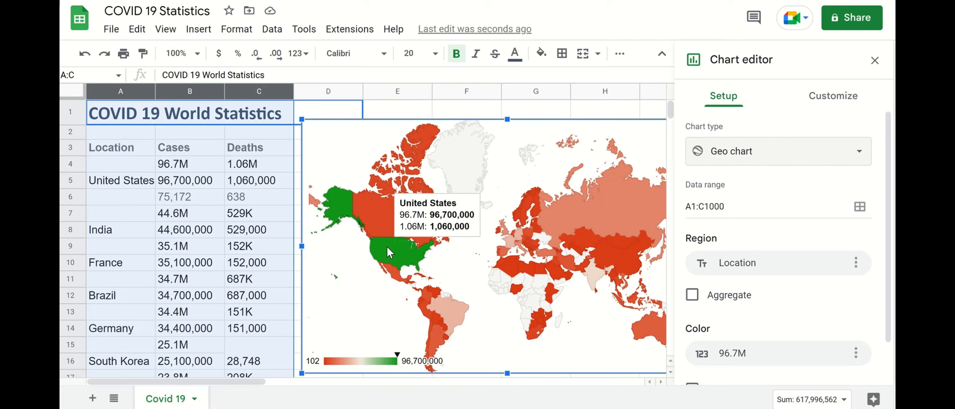
mouse_move(440, 331)
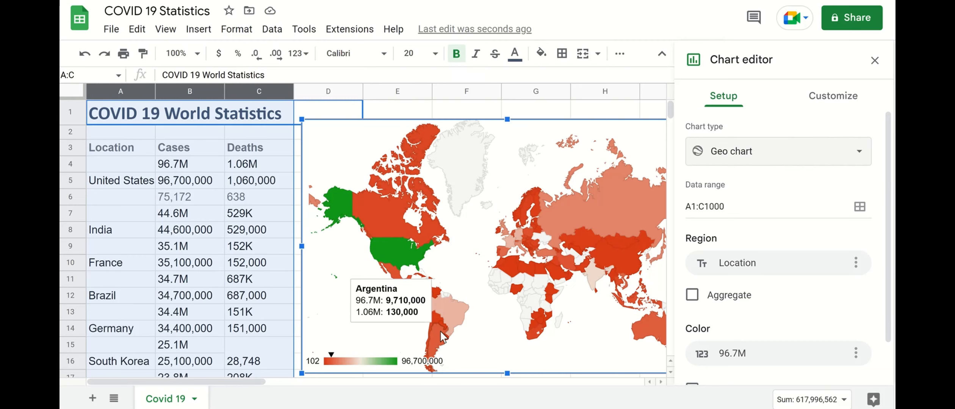
Step: Move the geo chart to its own sheet
left_click(659, 383)
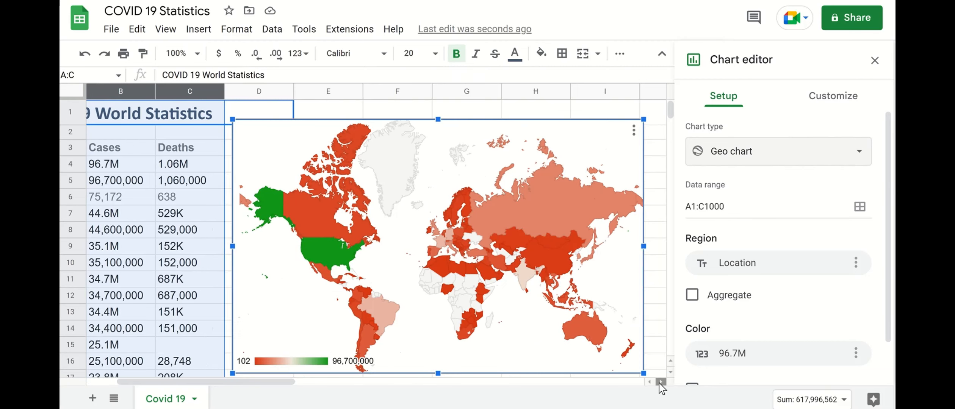
left_click(634, 130)
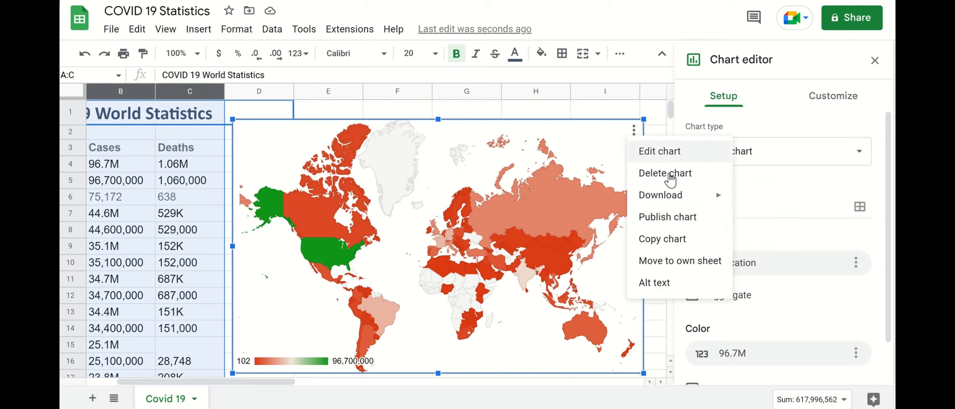
mouse_move(677, 208)
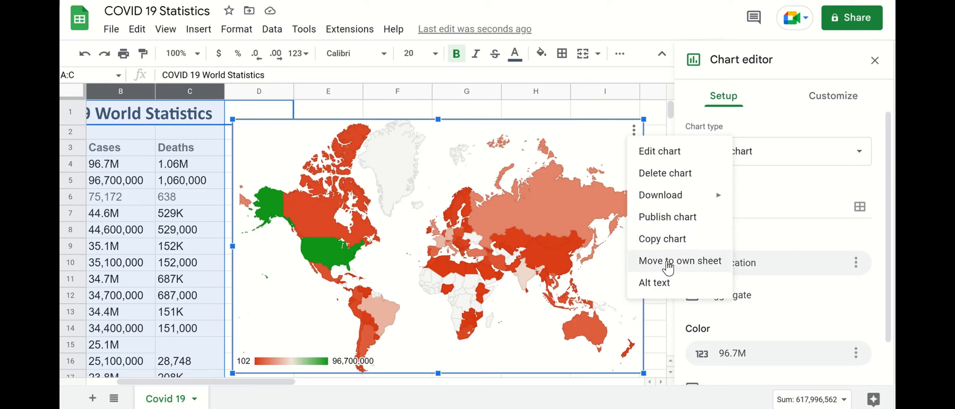
left_click(687, 265)
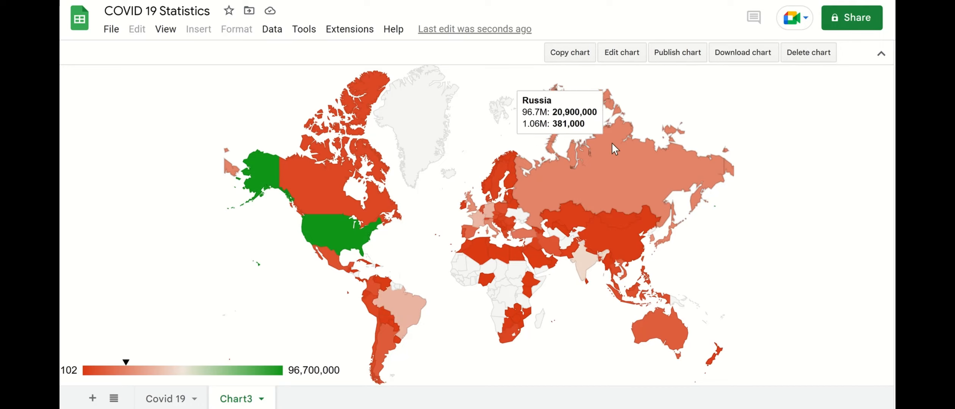
Step: Open the chart's Geo customization settings and set the Max color to light red
left_click(624, 55)
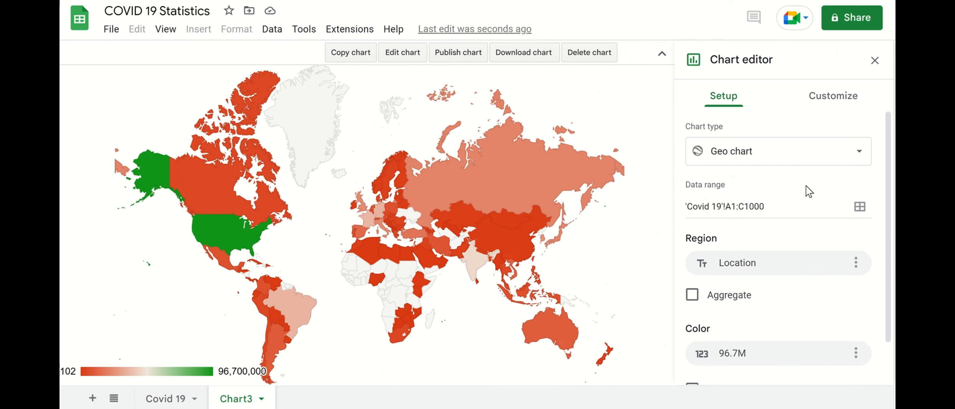
left_click(825, 100)
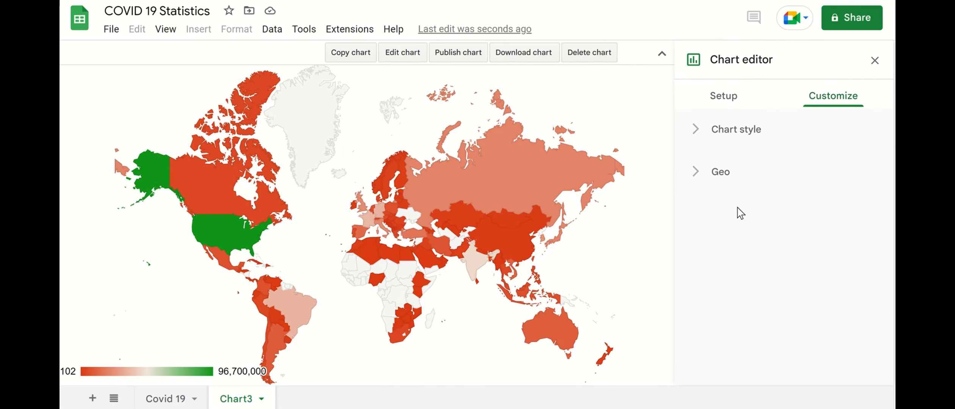
left_click(697, 176)
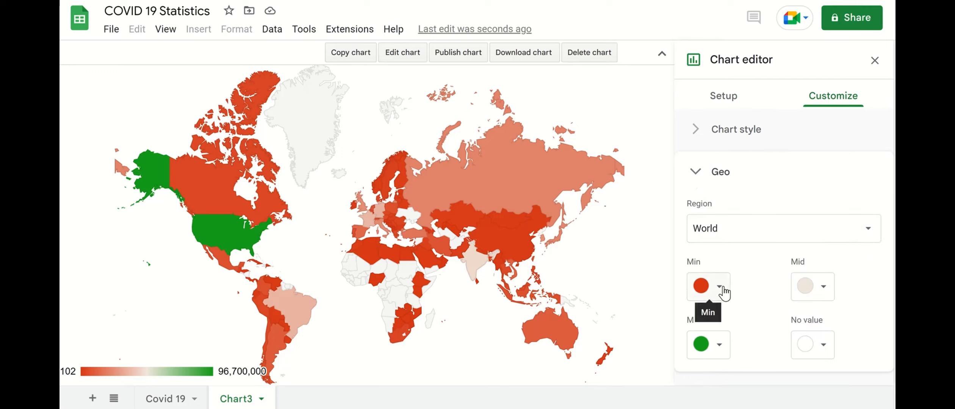
left_click(717, 345)
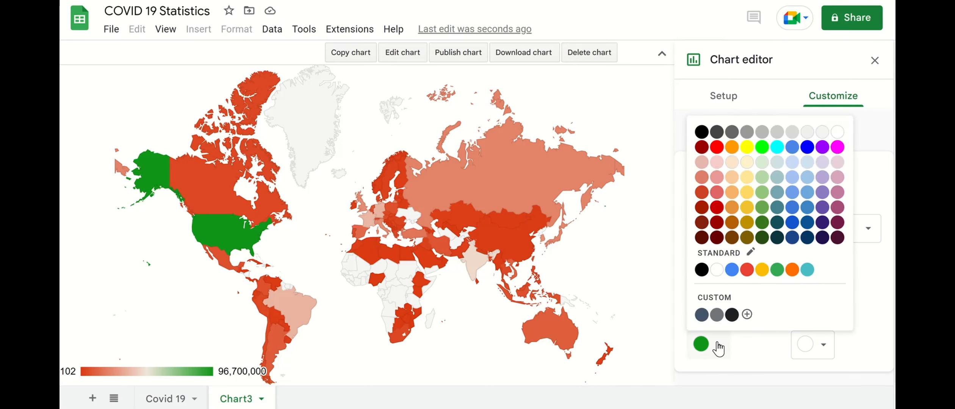
left_click(717, 177)
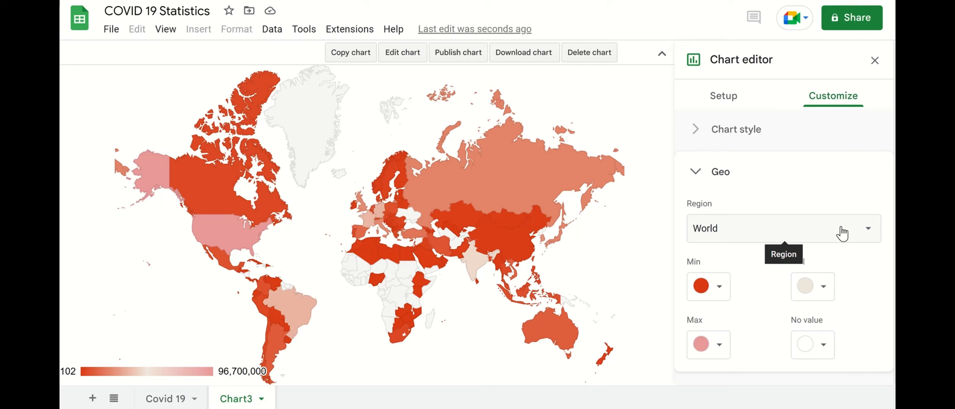
Step: Set the geo chart's region to Africa
mouse_move(518, 187)
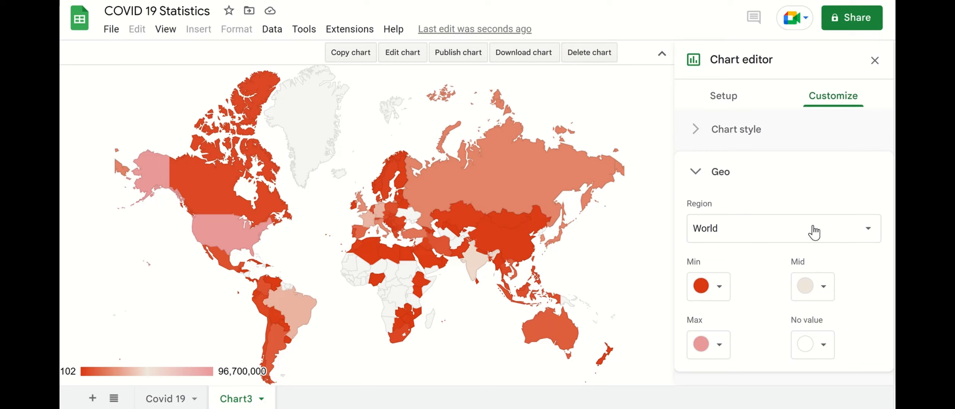
left_click(868, 232)
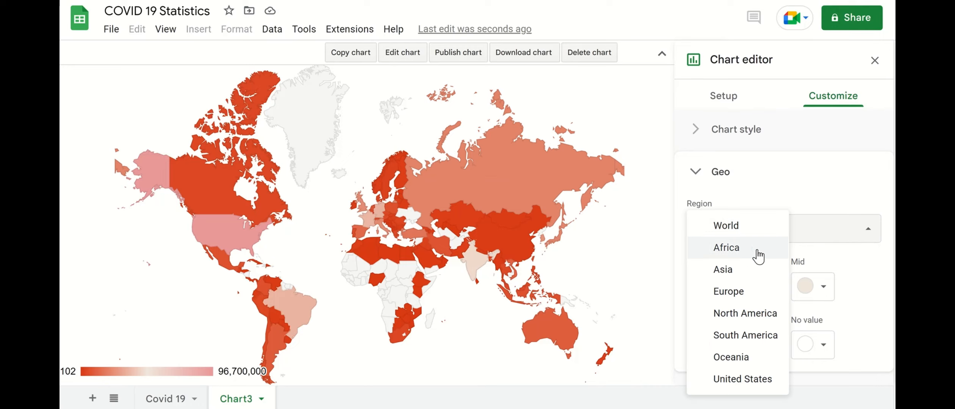
left_click(738, 258)
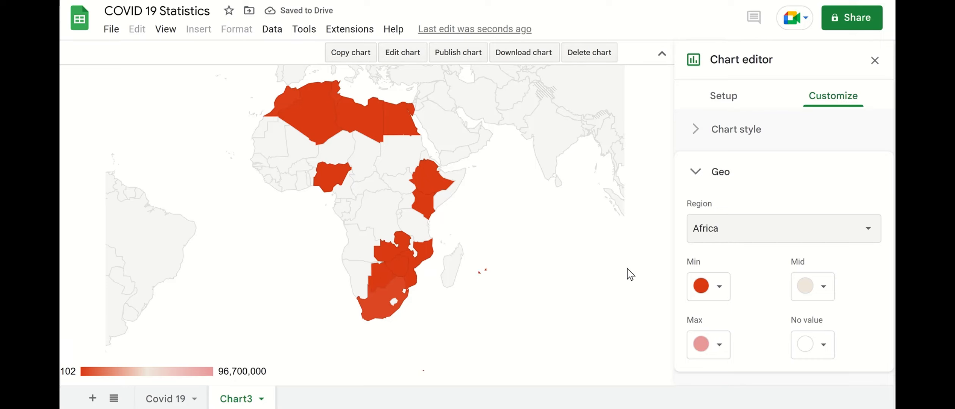
Step: Check the chart values for Kenya, Egypt, Morocco and South Africa on the Africa map
mouse_move(427, 213)
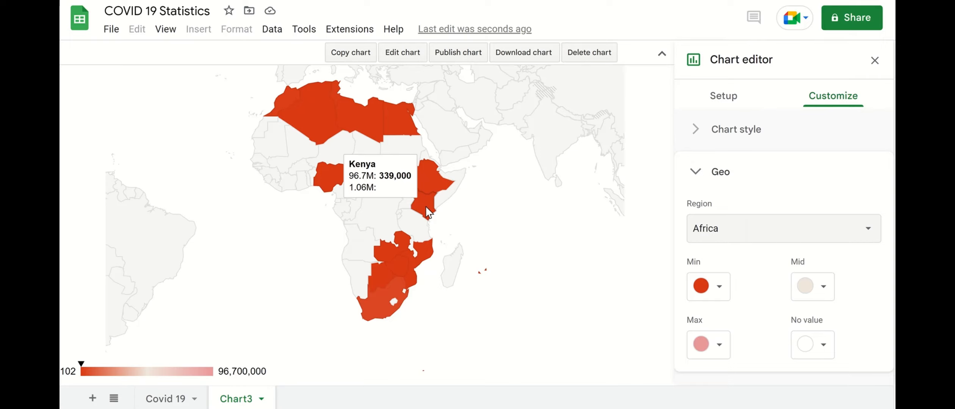
mouse_move(387, 126)
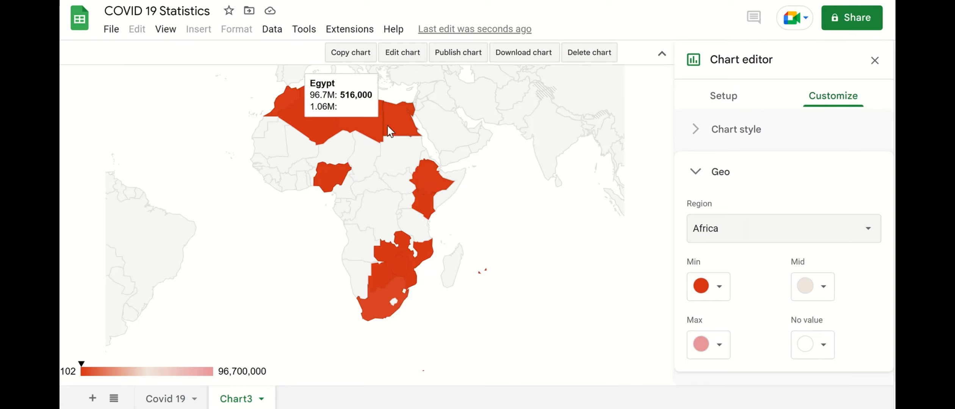
mouse_move(286, 110)
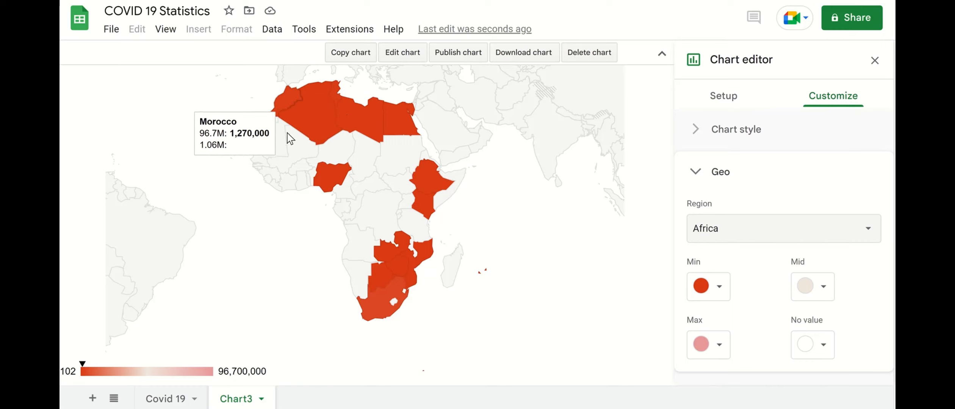
mouse_move(394, 308)
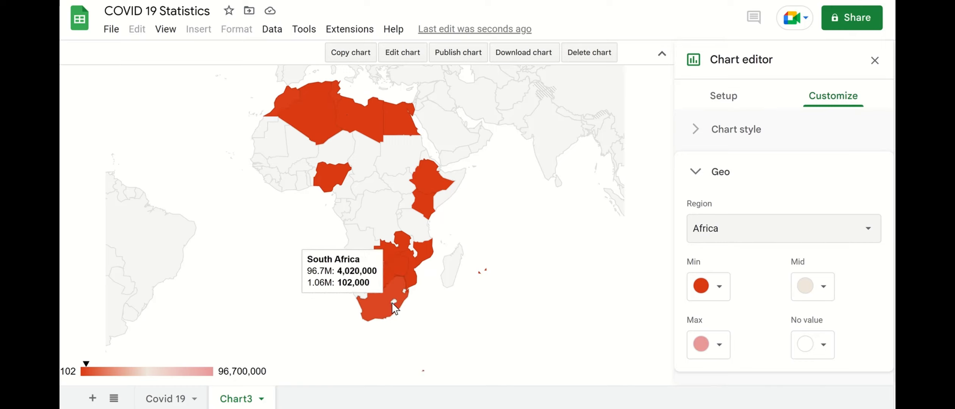
Step: Check the United States cases cell in the Covid 19 sheet and return to the geo chart's sheet
left_click(163, 400)
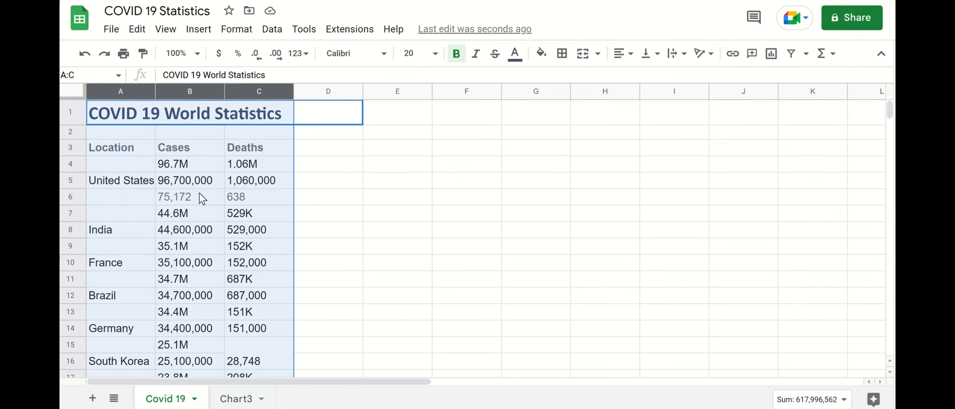
left_click(198, 185)
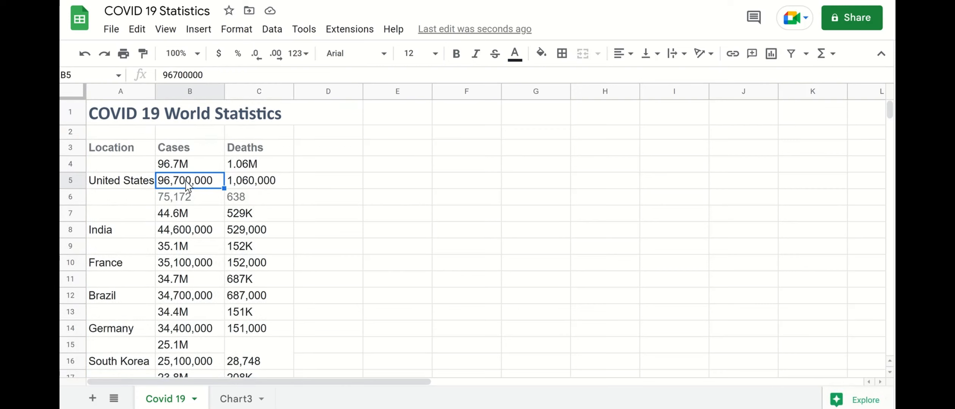
left_click(236, 399)
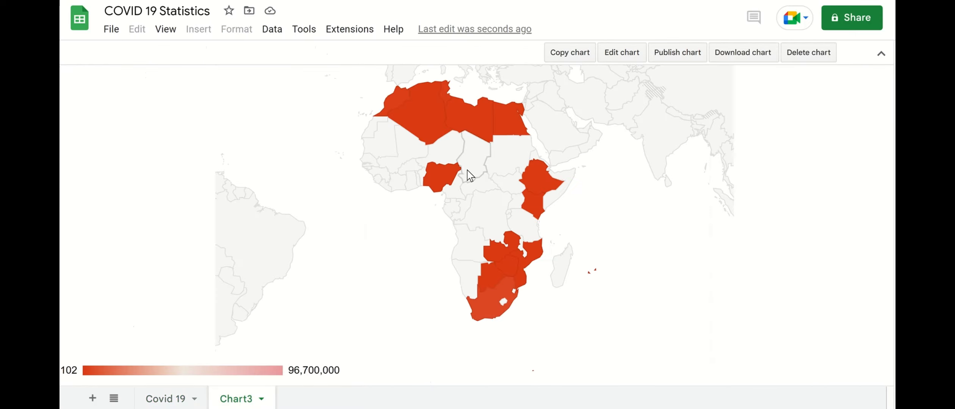
mouse_move(516, 298)
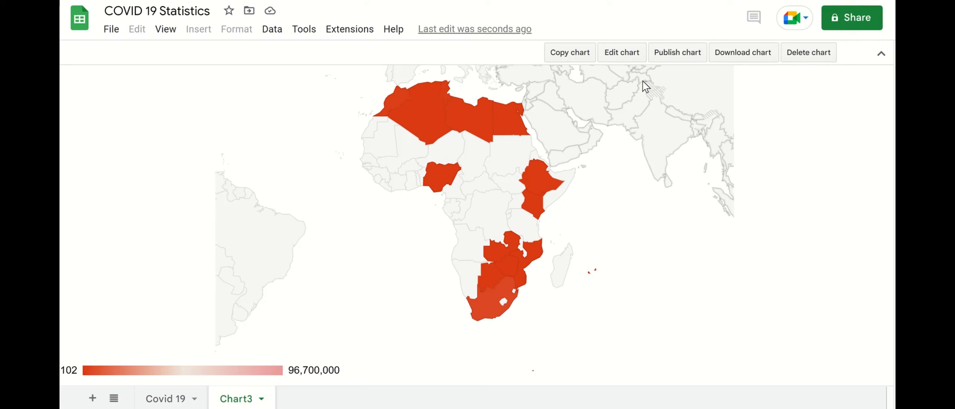
Step: Reopen the geo chart for editing and show its Geo customization settings
left_click(627, 57)
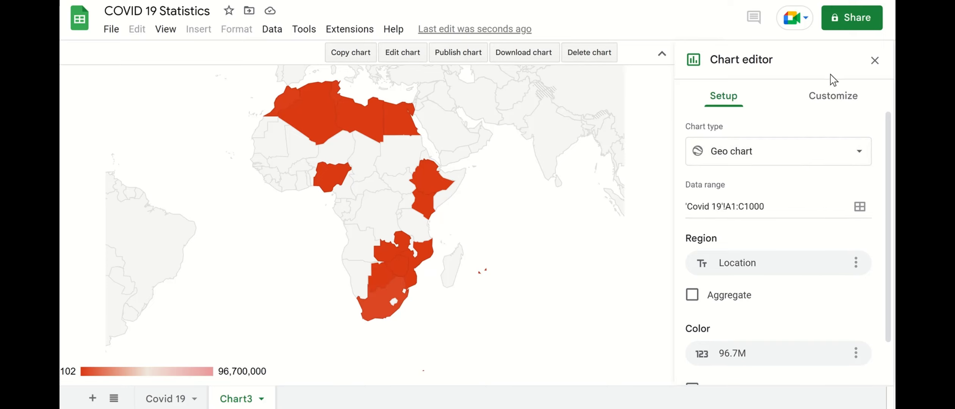
left_click(827, 100)
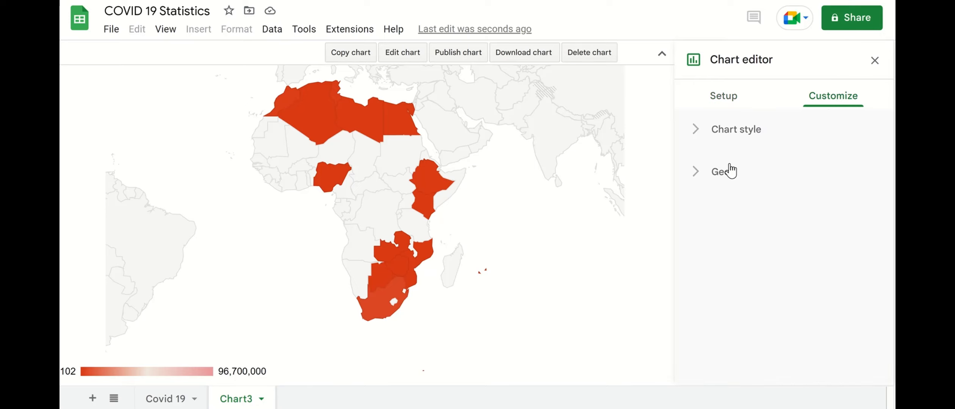
left_click(697, 176)
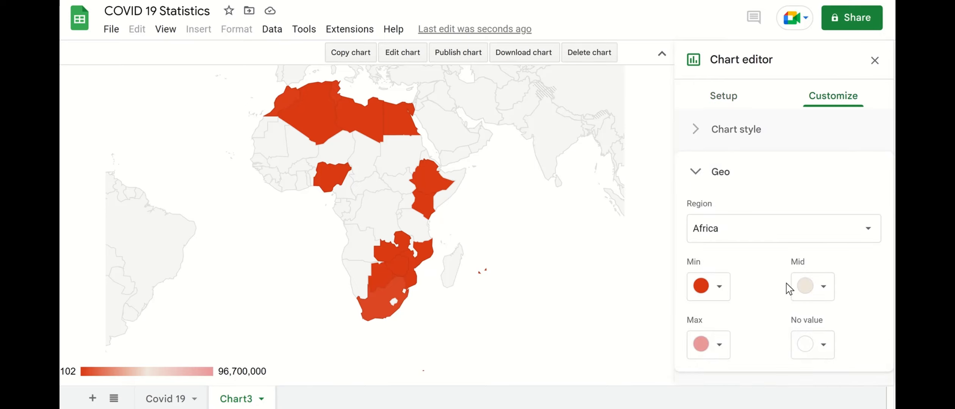